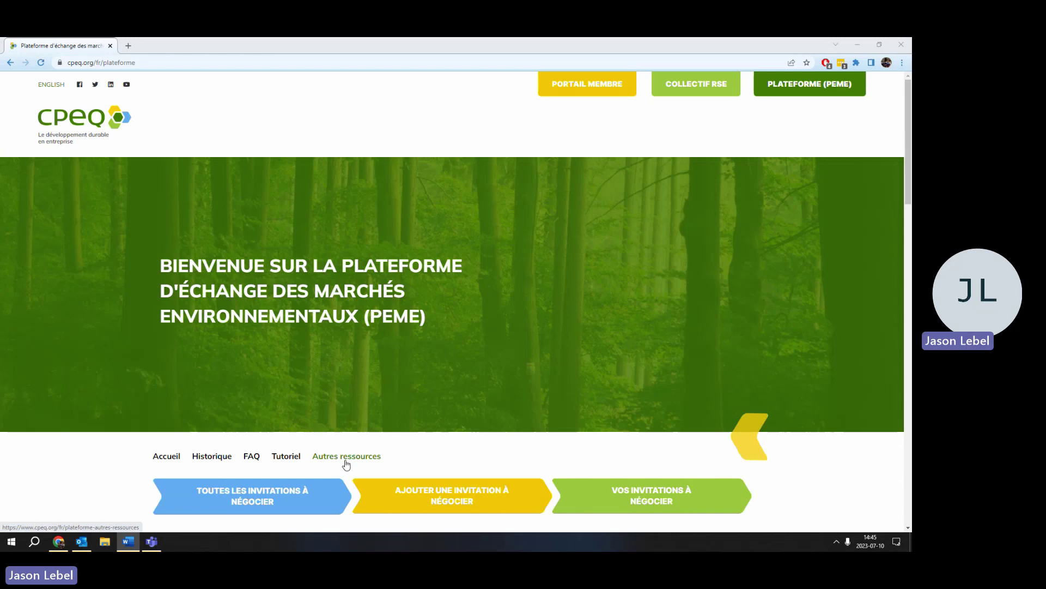
- Log in to the PEME platform with the credentials already filled in the Connexion form
{"action": "scroll", "coordinate": [346, 464], "scroll_direction": "down", "scroll_amount": 1}
{"action": "scroll", "coordinate": [346, 464], "scroll_direction": "down", "scroll_amount": 7}
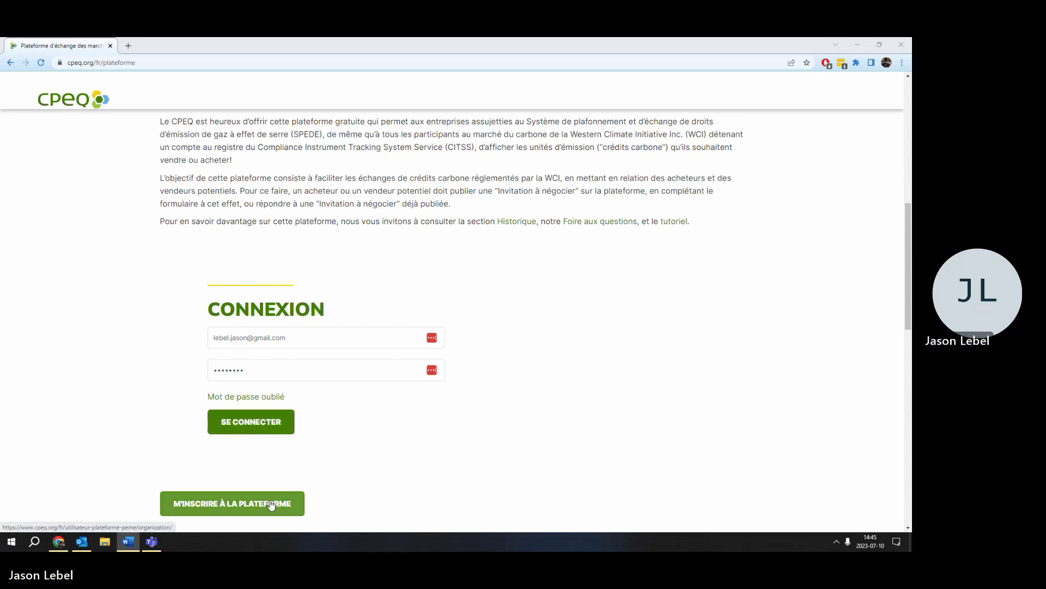
{"action": "left_click", "coordinate": [259, 430]}
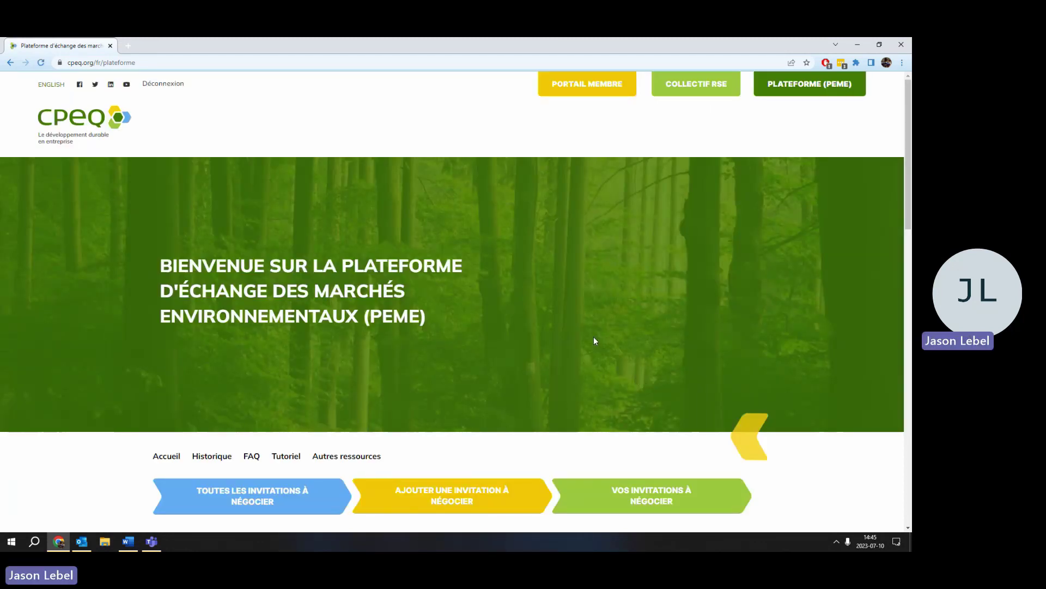
- Open the list of all invitations to negotiate and look through the published offers
{"action": "scroll", "coordinate": [595, 340], "scroll_direction": "down", "scroll_amount": 2}
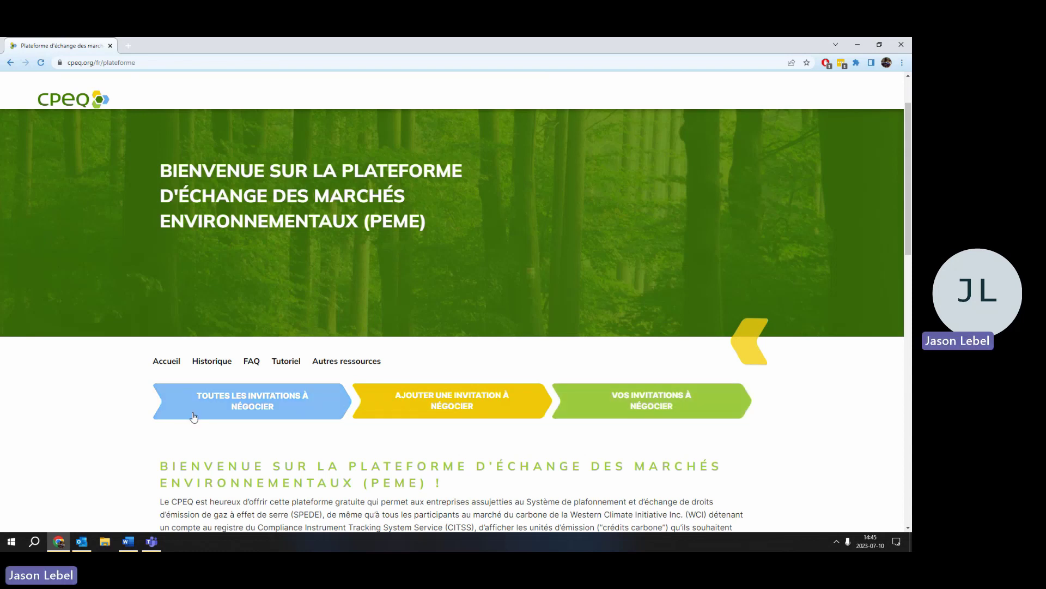
{"action": "left_click", "coordinate": [250, 413]}
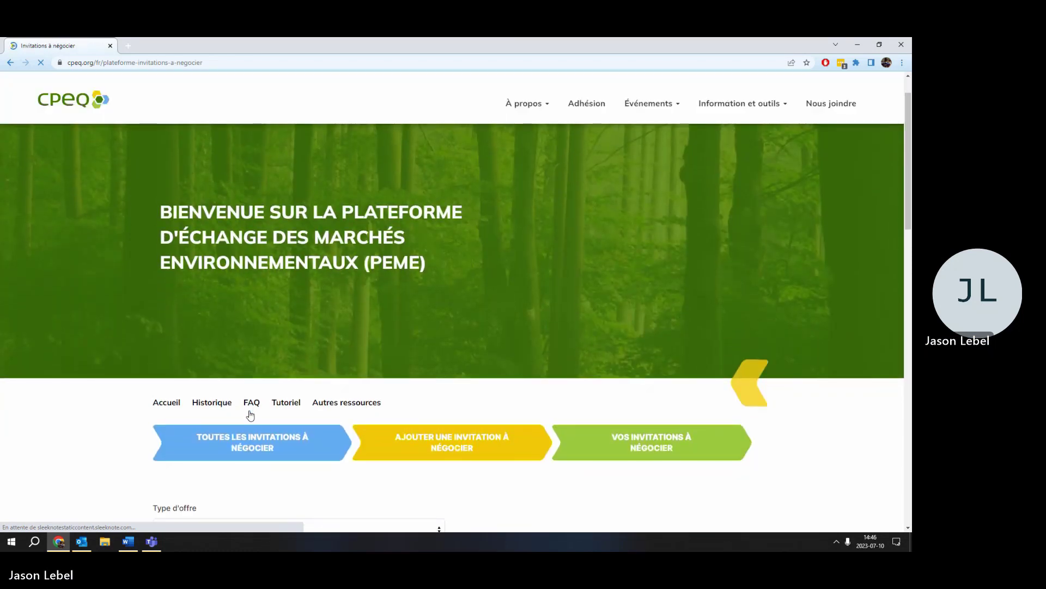
{"action": "scroll", "coordinate": [250, 414], "scroll_direction": "down", "scroll_amount": 3}
{"action": "scroll", "coordinate": [250, 415], "scroll_direction": "down", "scroll_amount": 3}
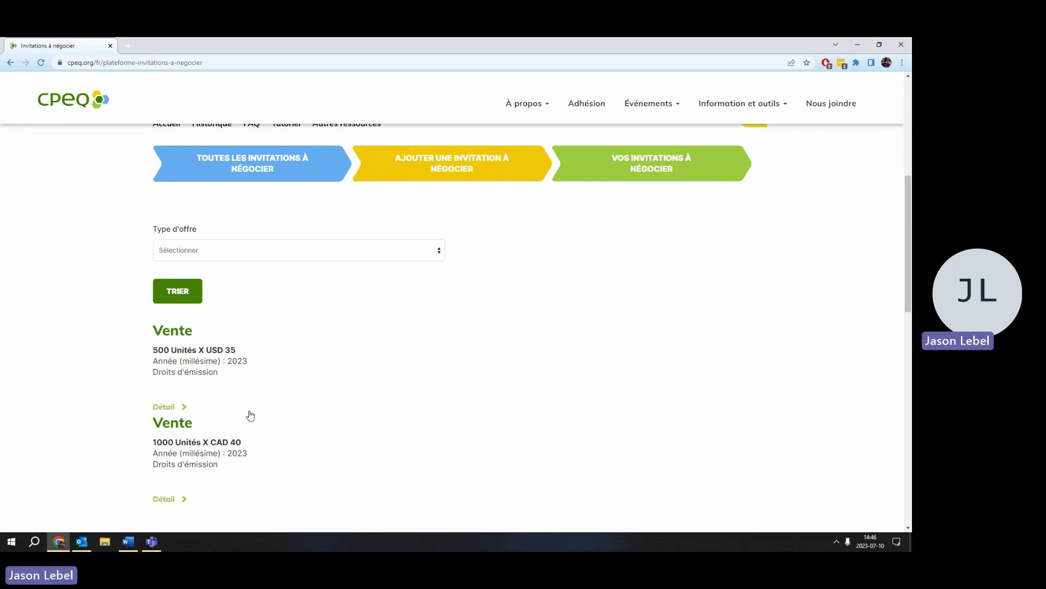
- Start a new invitation to negotiate and fill in the company name under Vos coordonnées
{"action": "left_click", "coordinate": [466, 177]}
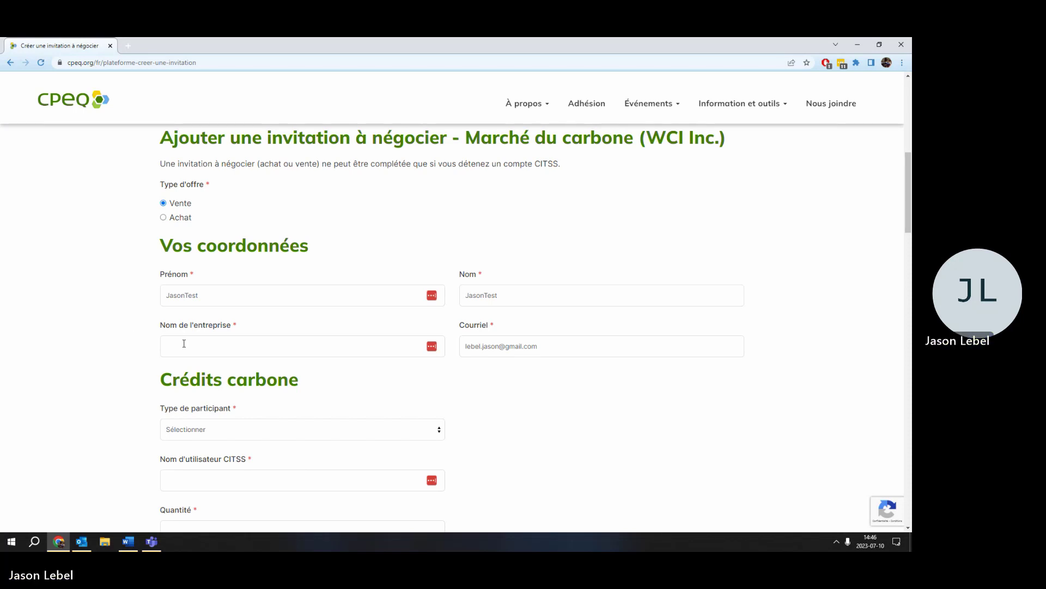
{"action": "type", "text": "JasonTest"}
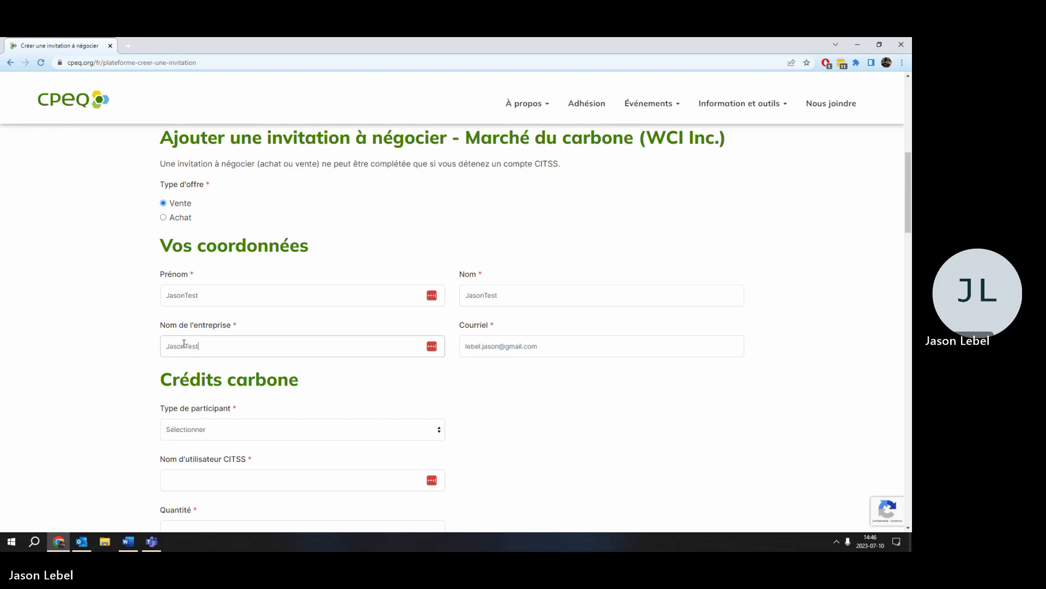
{"action": "left_click", "coordinate": [93, 388]}
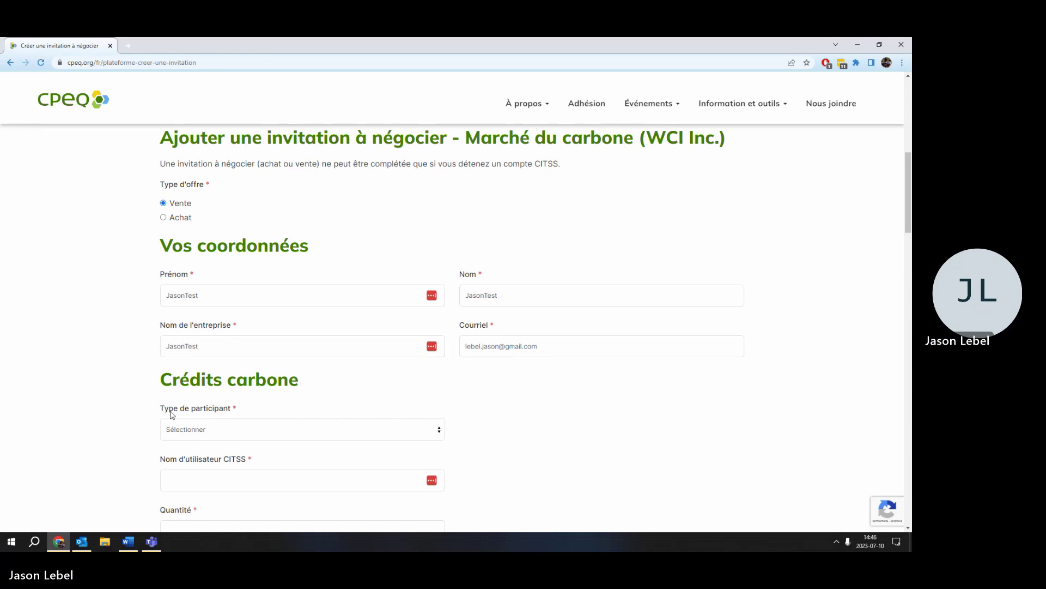
- Set the participant type to Émetteur and fill in the CITSS username with the suggested entry
{"action": "left_click", "coordinate": [217, 436]}
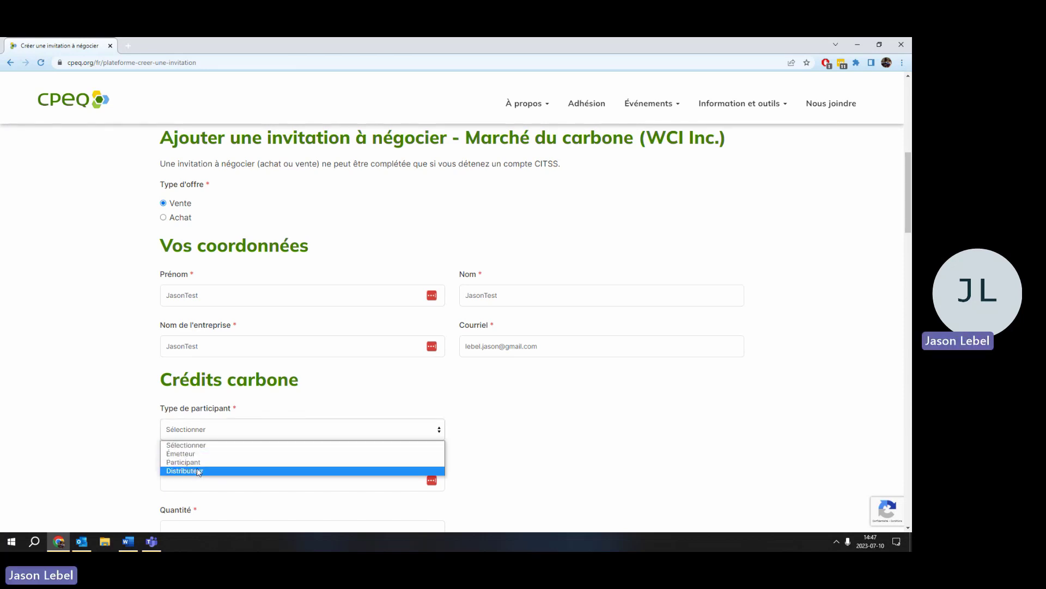
{"action": "left_click", "coordinate": [198, 455]}
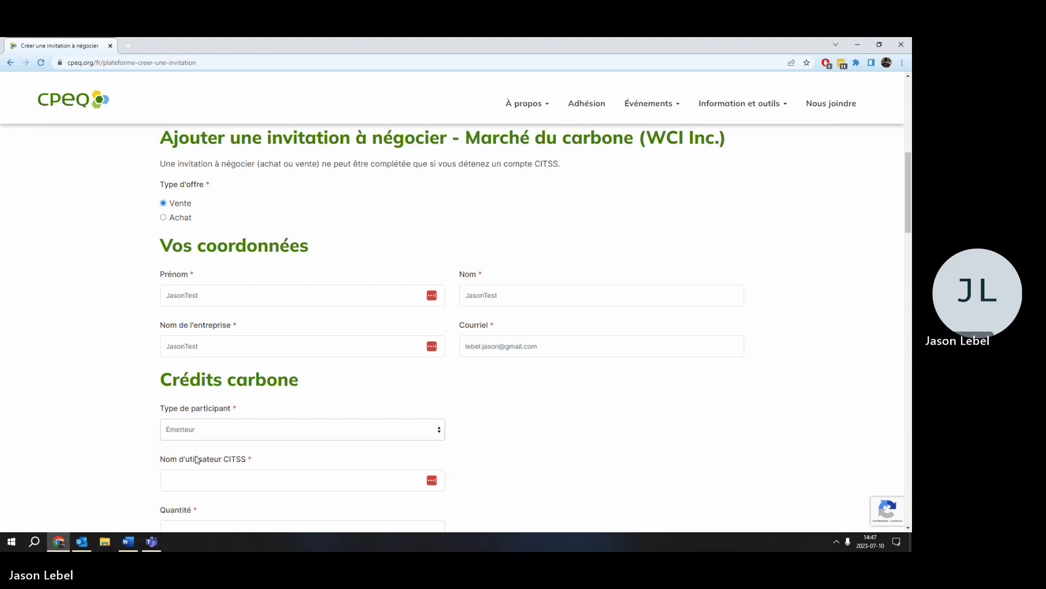
{"action": "scroll", "coordinate": [122, 452], "scroll_direction": "down", "scroll_amount": 1}
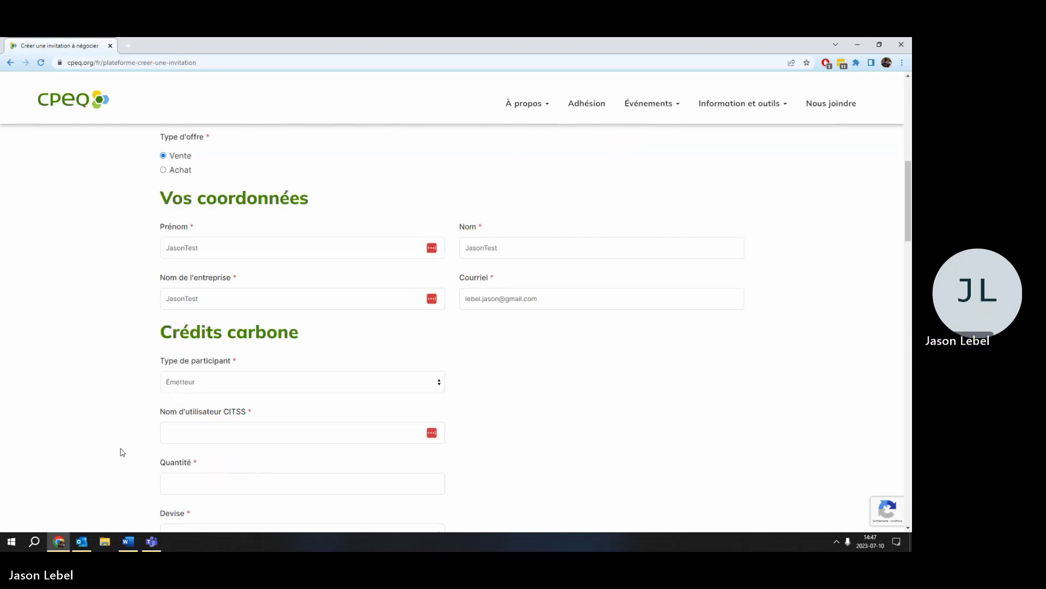
{"action": "left_click", "coordinate": [206, 437]}
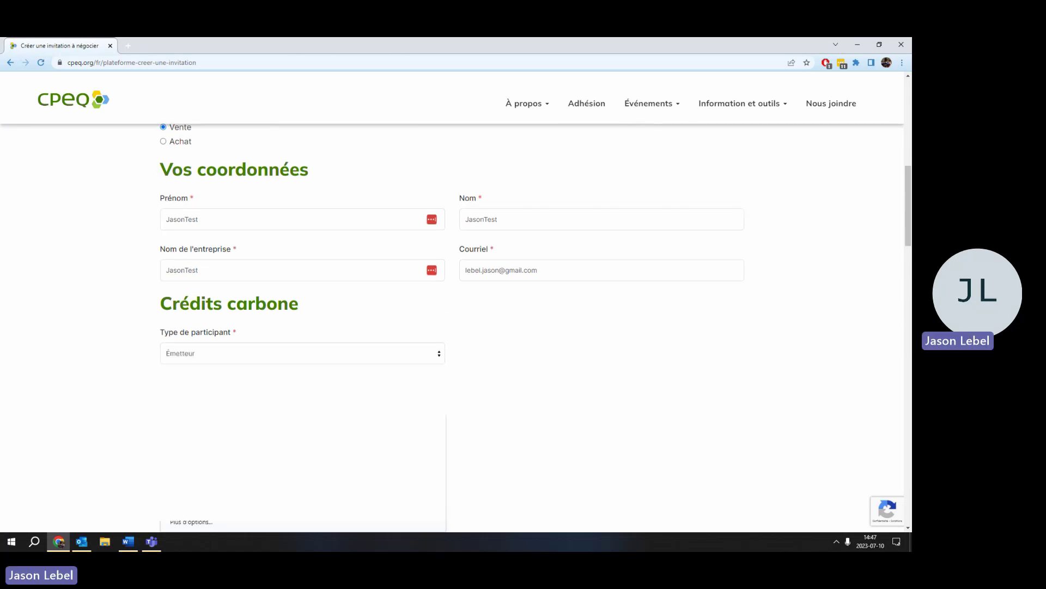
{"action": "left_click", "coordinate": [203, 436]}
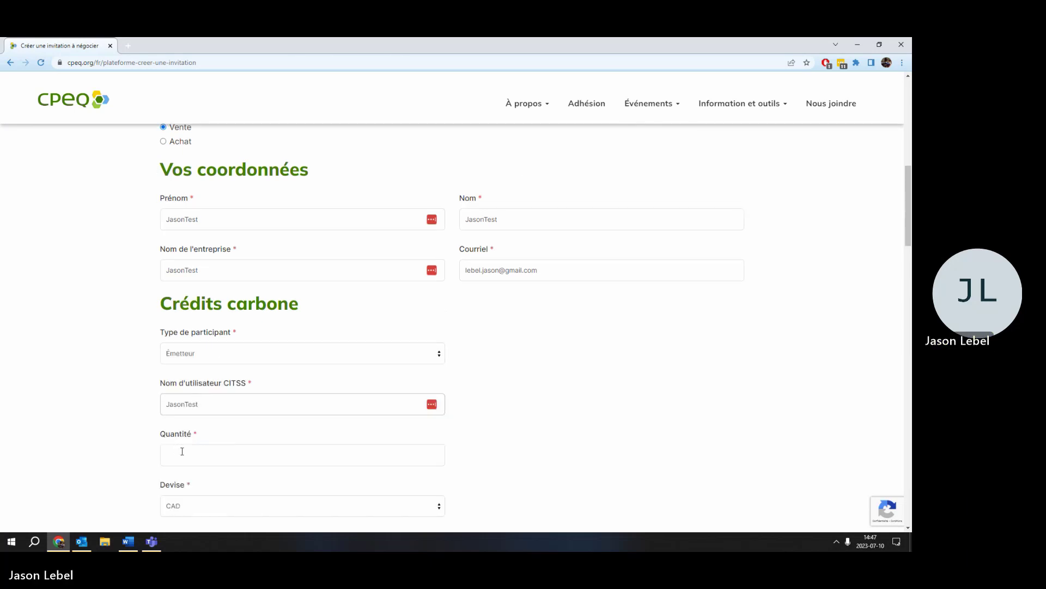
- Set the quantity of carbon credits to 500 and keep CAD as the currency
{"action": "scroll", "coordinate": [124, 445], "scroll_direction": "down", "scroll_amount": 1}
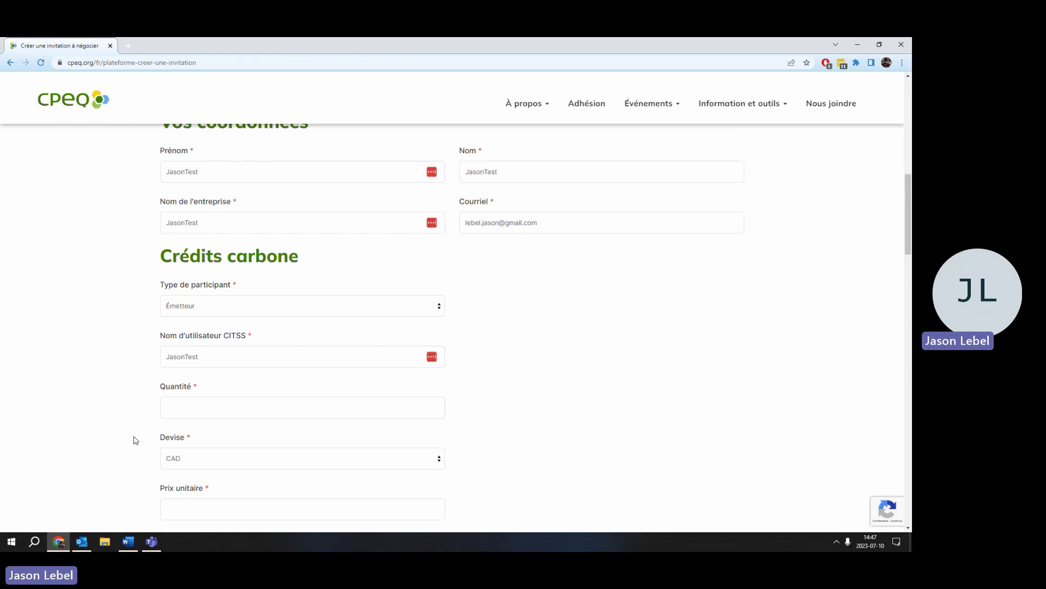
{"action": "left_click", "coordinate": [186, 413]}
{"action": "type", "text": "500"}
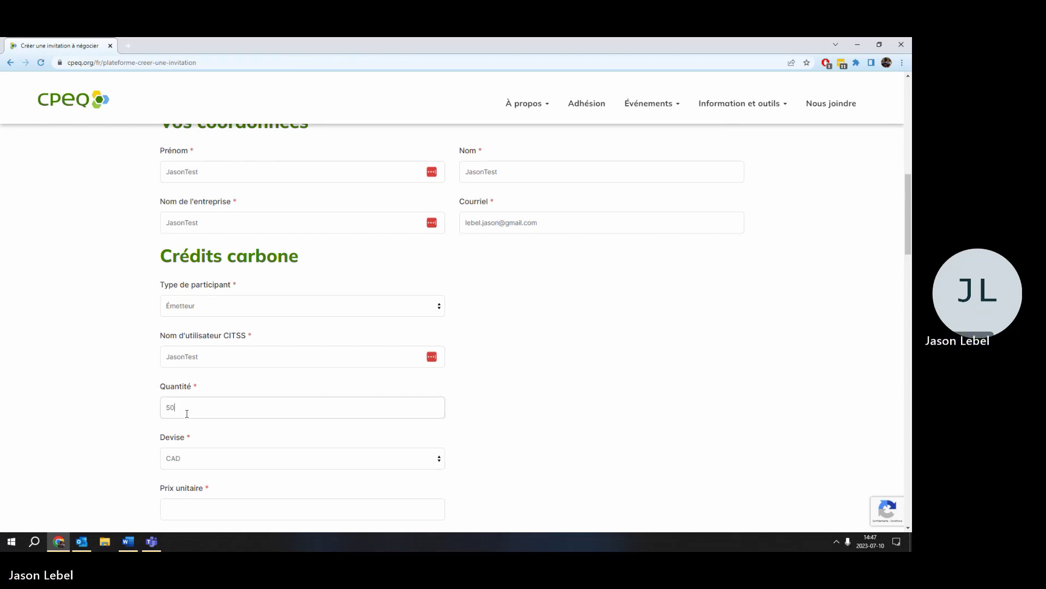
{"action": "left_click", "coordinate": [174, 461]}
{"action": "left_click", "coordinate": [128, 463]}
- Set the unit price to 40 and the vintage year to 2023
{"action": "scroll", "coordinate": [100, 454], "scroll_direction": "down", "scroll_amount": 2}
{"action": "left_click", "coordinate": [191, 412]}
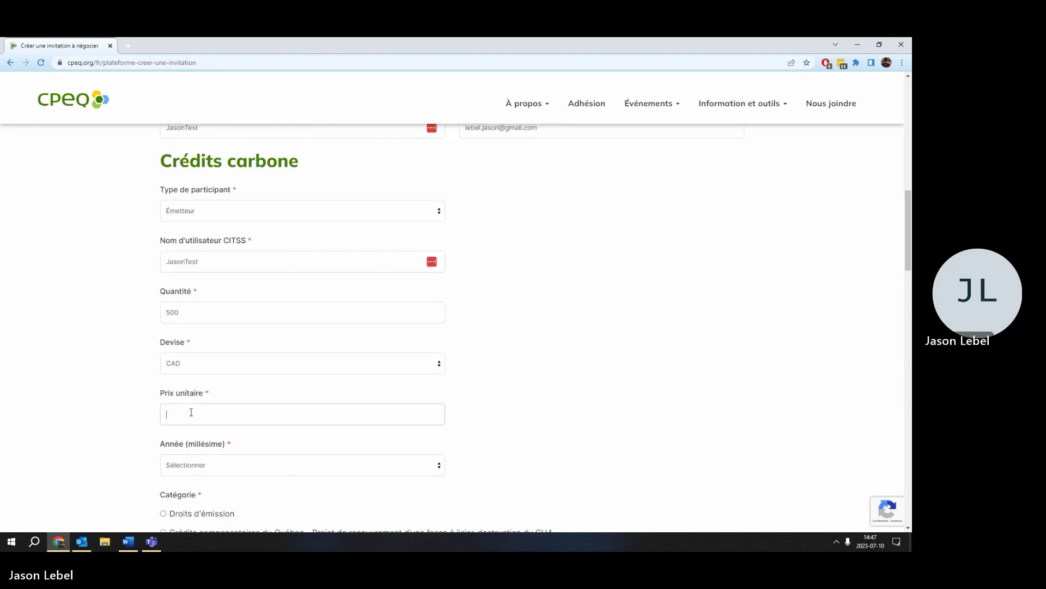
{"action": "type", "text": "40"}
{"action": "left_click", "coordinate": [80, 399]}
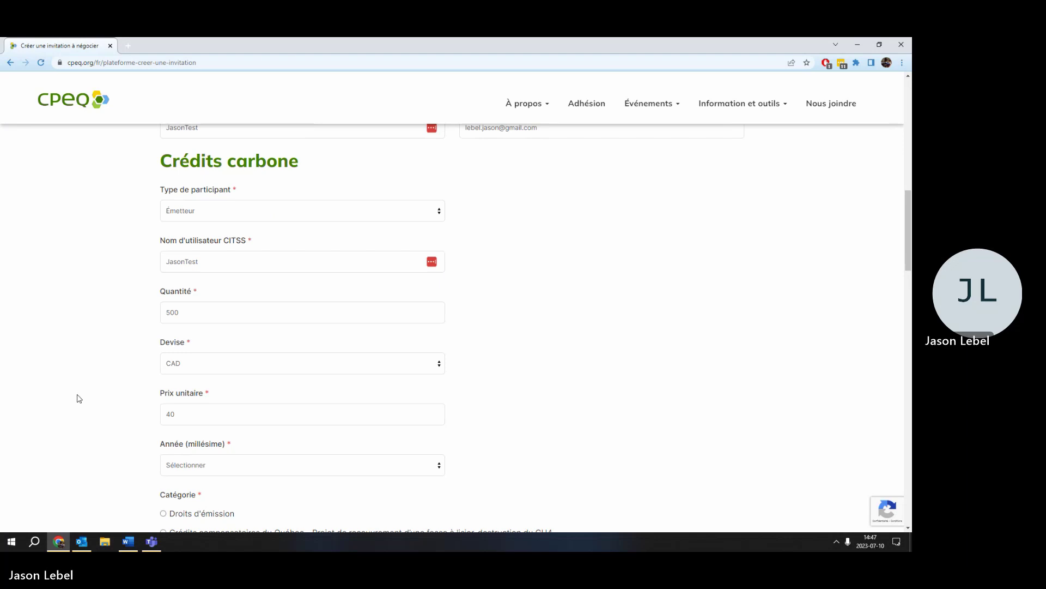
{"action": "left_click", "coordinate": [200, 469]}
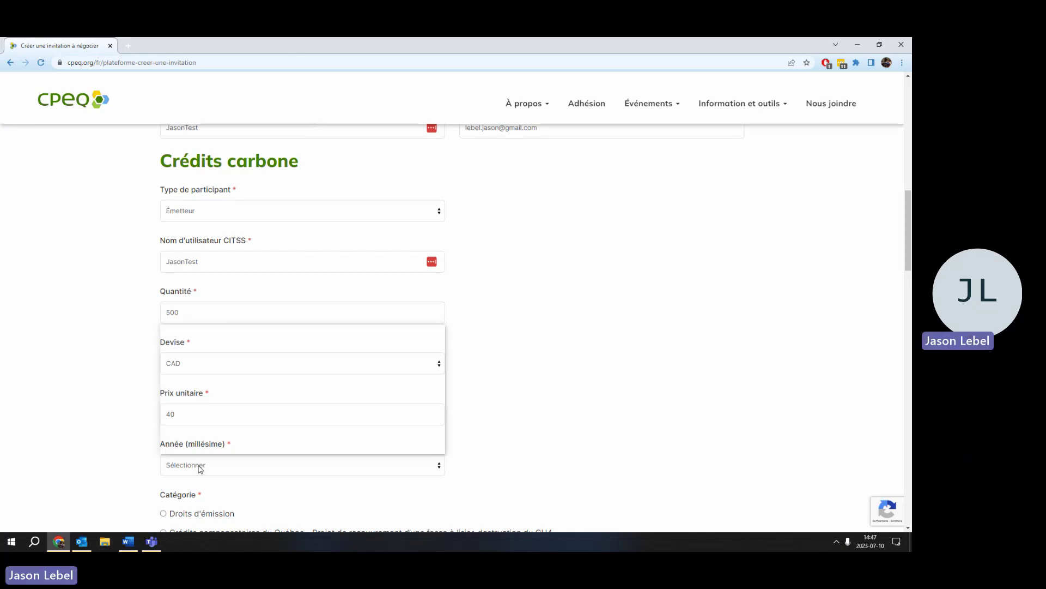
{"action": "left_click", "coordinate": [180, 424]}
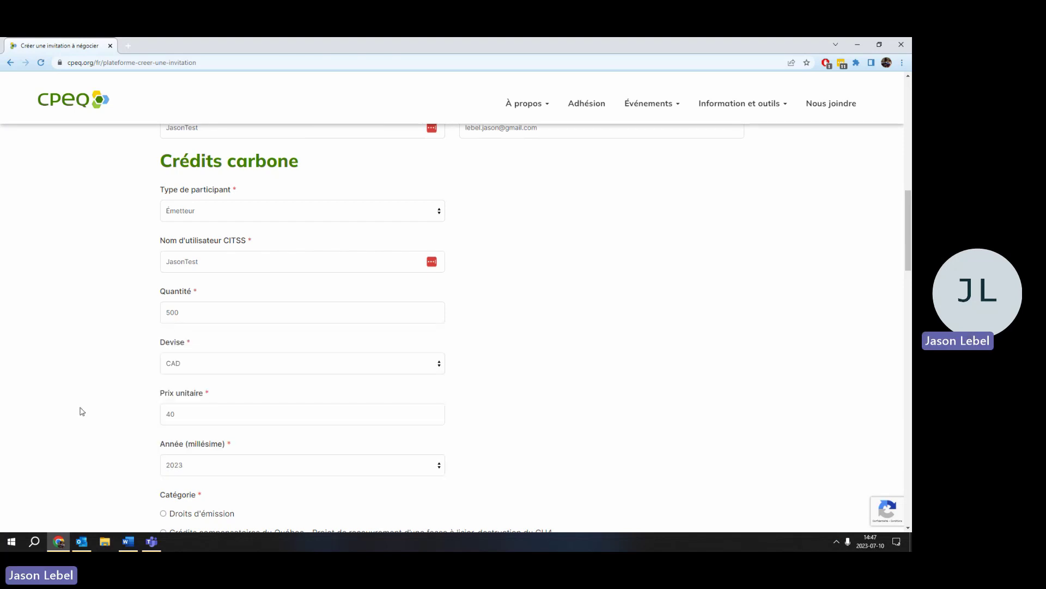
- Choose Droits d'émission as the category of the carbon credits
{"action": "scroll", "coordinate": [81, 412], "scroll_direction": "down", "scroll_amount": 5}
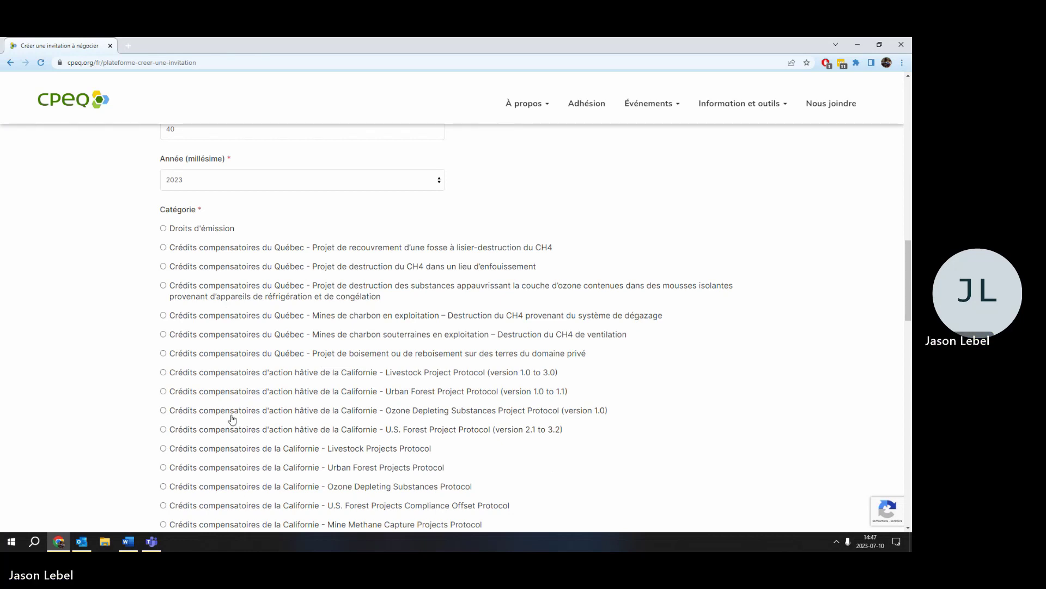
{"action": "left_click", "coordinate": [194, 232]}
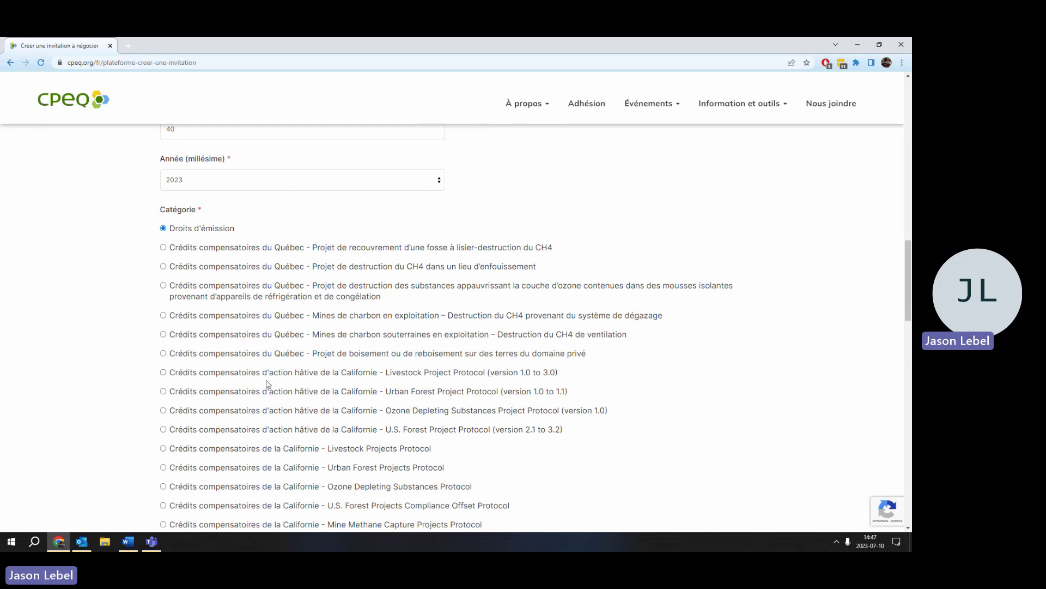
{"action": "scroll", "coordinate": [270, 431], "scroll_direction": "down", "scroll_amount": 1}
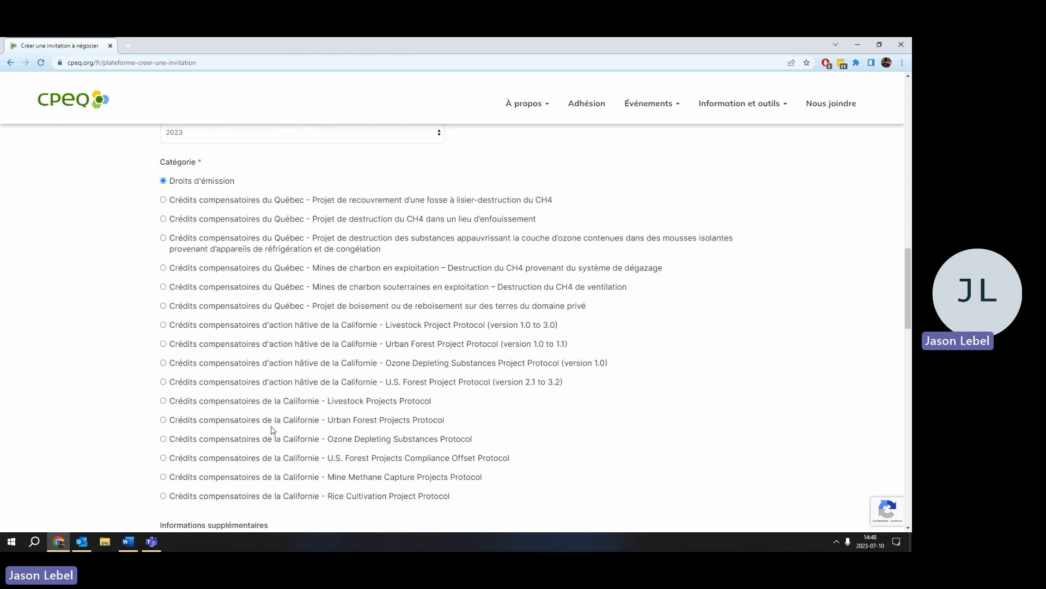
- Enter "Ouvert à négocier le prix" as the supplementary information of the invitation
{"action": "scroll", "coordinate": [272, 430], "scroll_direction": "down", "scroll_amount": 4}
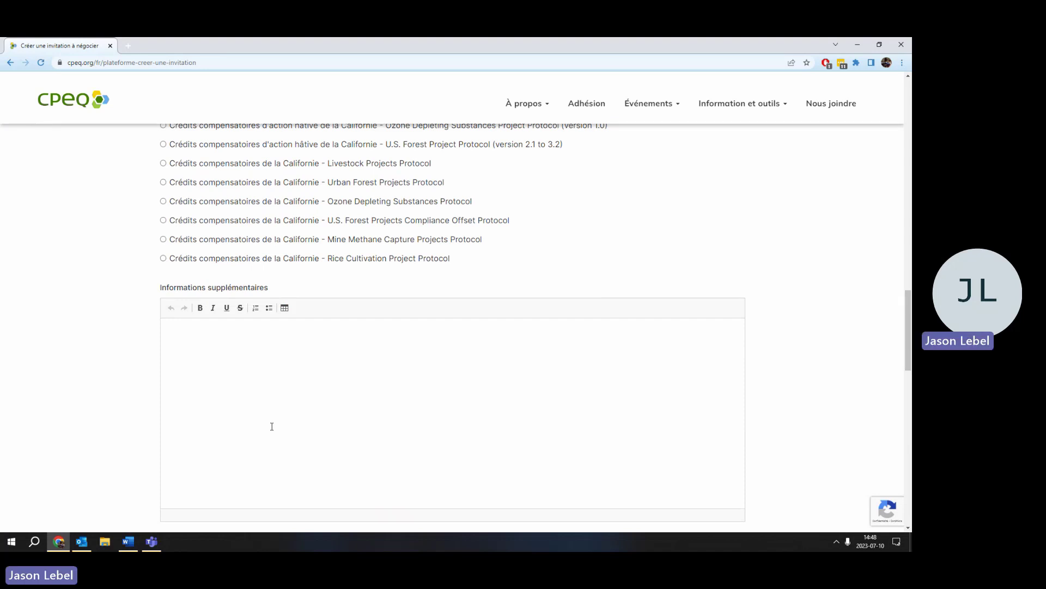
{"action": "left_click", "coordinate": [272, 426]}
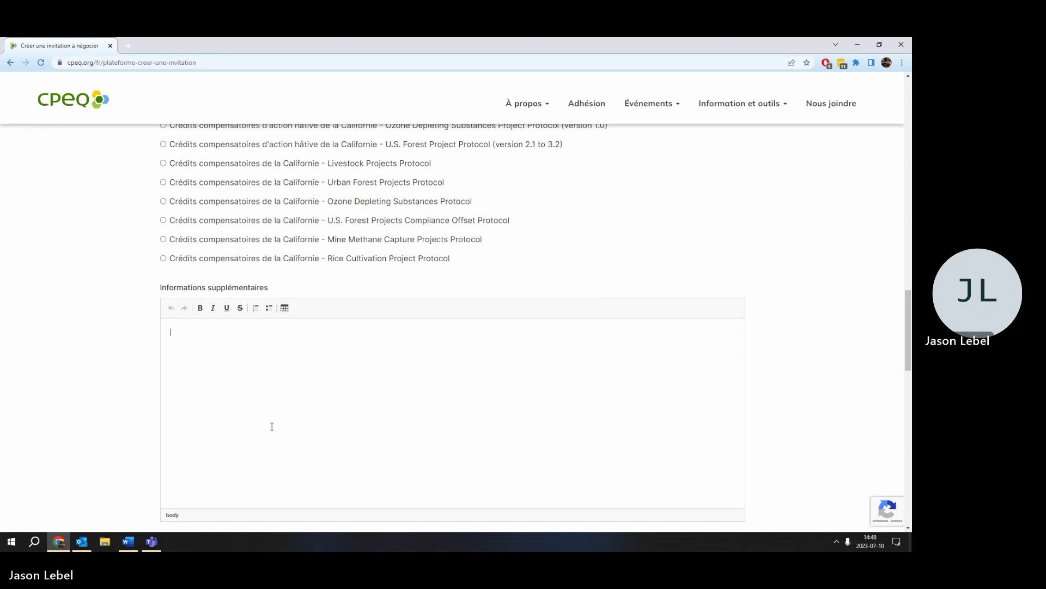
{"action": "type", "text": "Ouvert à négocier le prix"}
- Accept the terms of use, confirm the information and the e-mail configuration, and submit the invitation
{"action": "scroll", "coordinate": [113, 408], "scroll_direction": "down", "scroll_amount": 1}
{"action": "scroll", "coordinate": [113, 407], "scroll_direction": "down", "scroll_amount": 4}
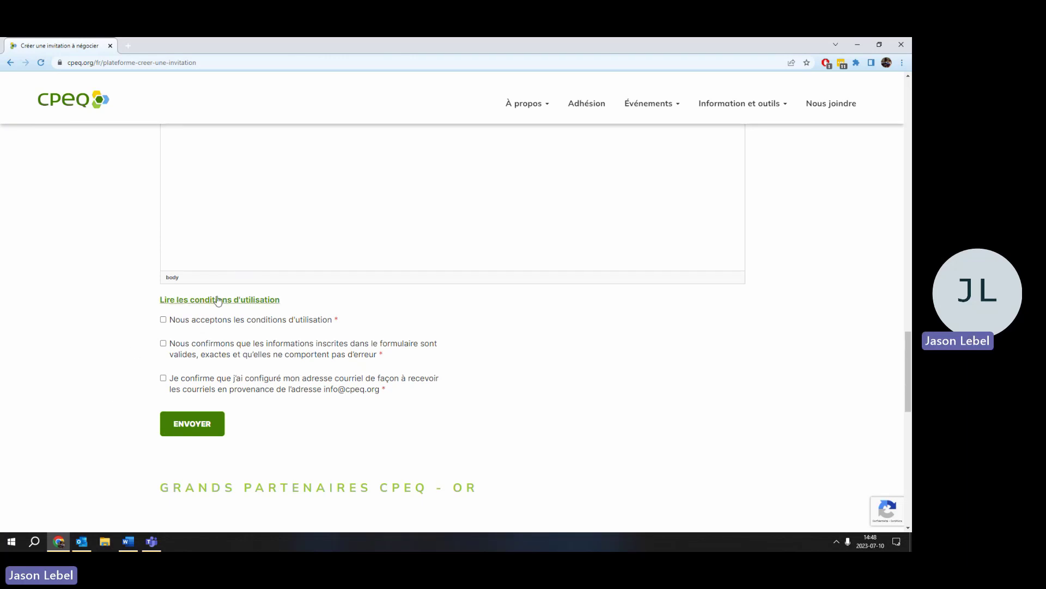
{"action": "left_click", "coordinate": [163, 321]}
{"action": "left_click", "coordinate": [163, 344]}
{"action": "left_click", "coordinate": [163, 380]}
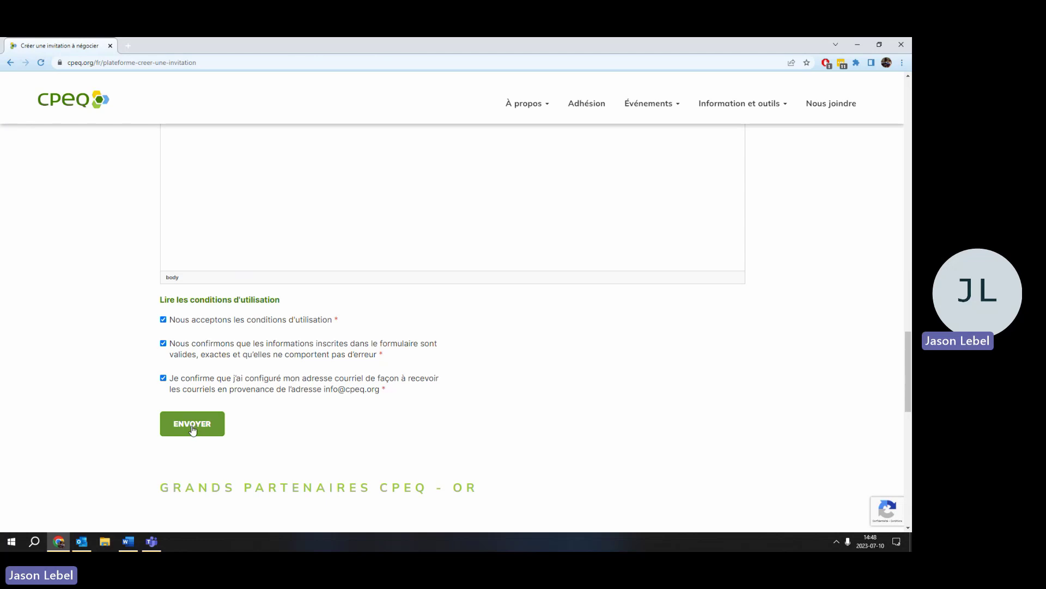
{"action": "left_click", "coordinate": [192, 429]}
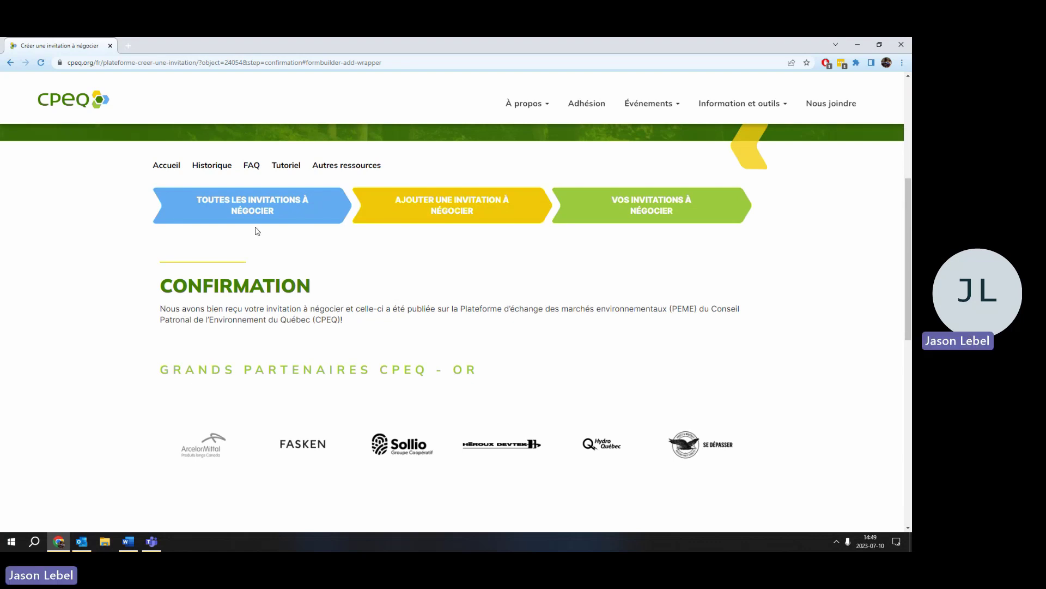
- Return to the list of all invitations and check the summary of the newly published sale offer
{"action": "left_click", "coordinate": [275, 206]}
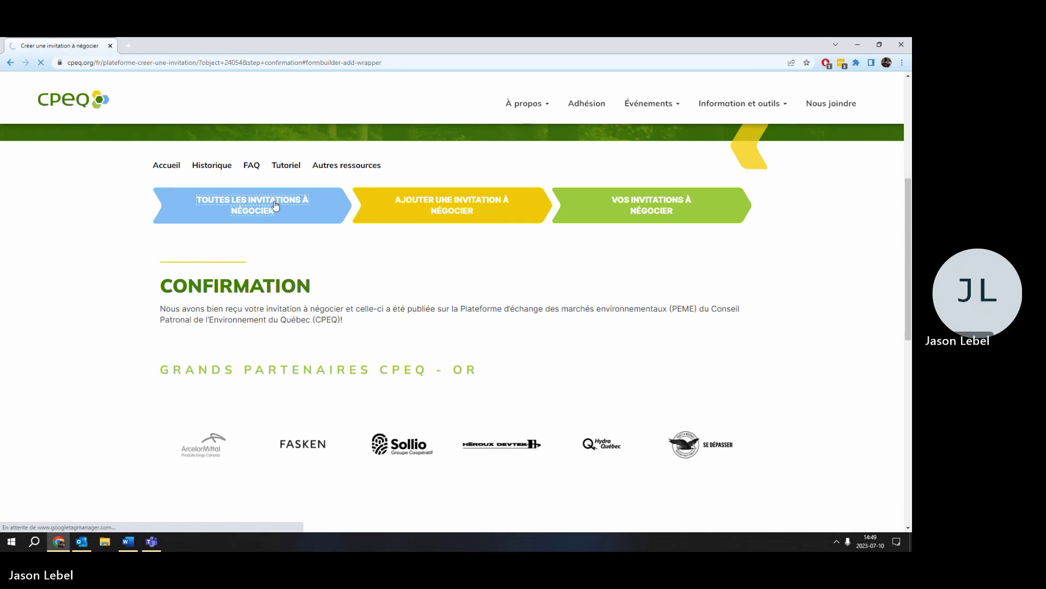
{"action": "scroll", "coordinate": [66, 352], "scroll_direction": "down", "scroll_amount": 6}
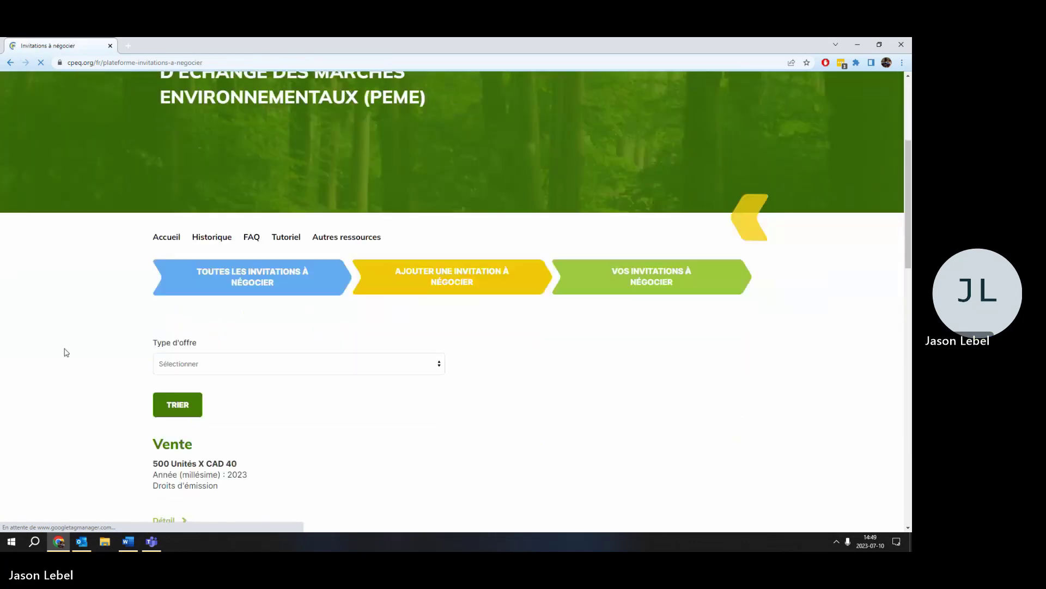
{"action": "scroll", "coordinate": [65, 351], "scroll_direction": "down", "scroll_amount": 3}
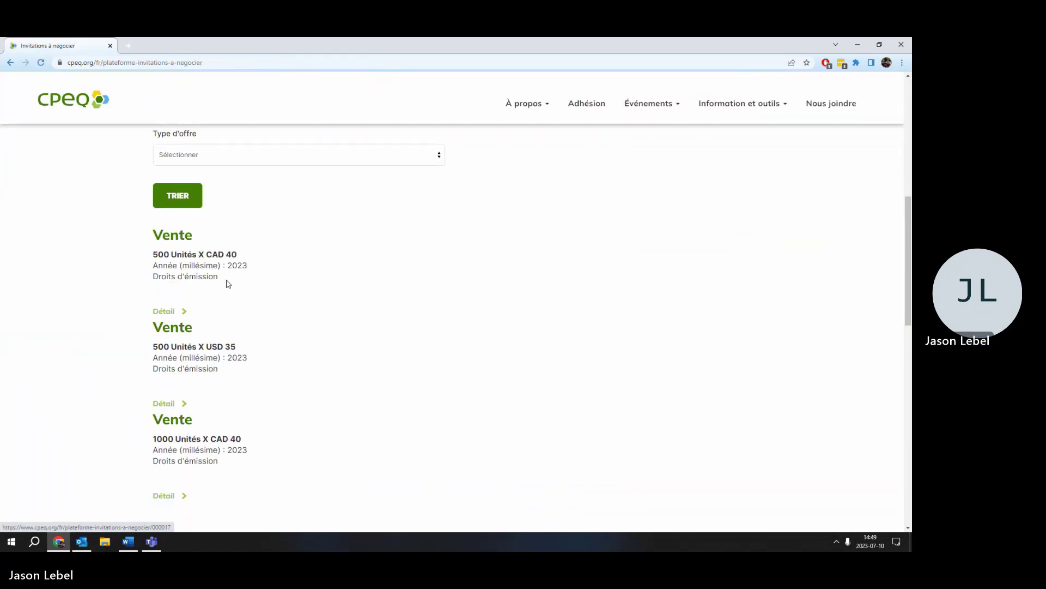
{"action": "left_click_drag", "start_coordinate": [228, 279], "coordinate": [150, 258]}
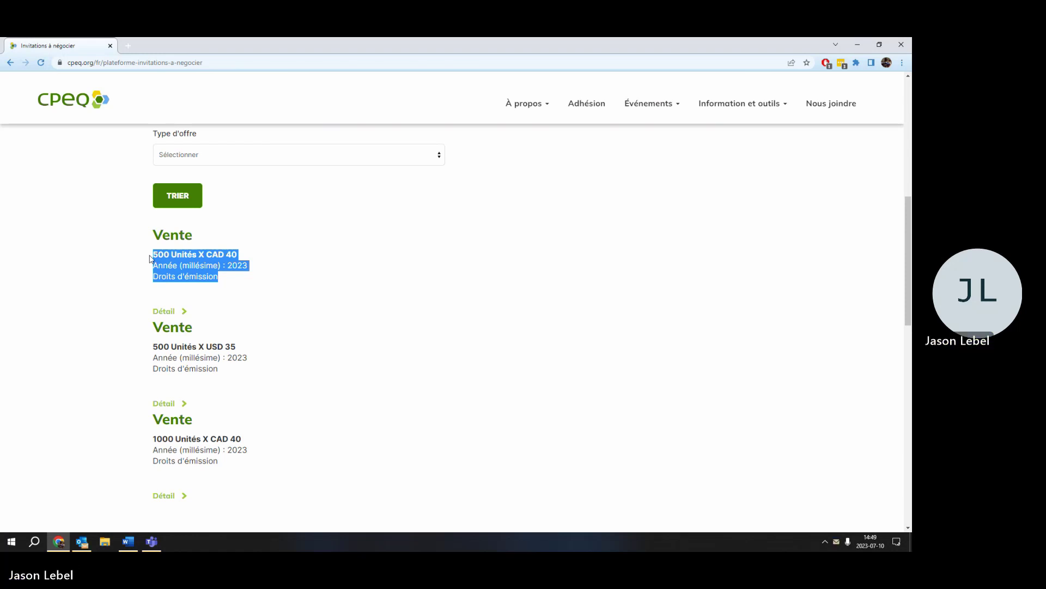
- Open the details of the sale offer for 500 units at CAD 40 and review them
{"action": "left_click", "coordinate": [167, 313]}
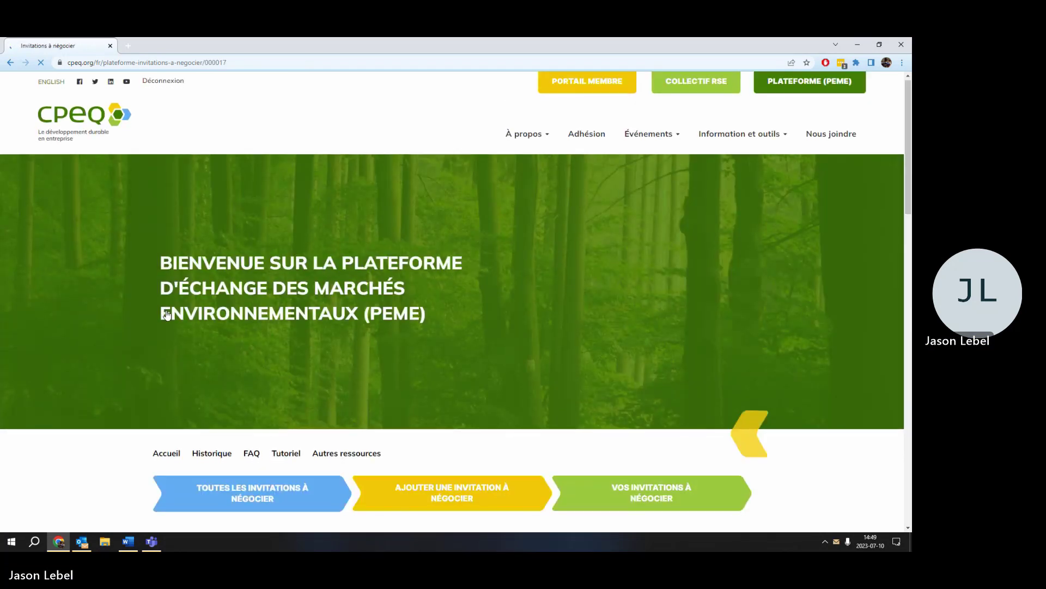
{"action": "scroll", "coordinate": [167, 313], "scroll_direction": "down", "scroll_amount": 5}
{"action": "scroll", "coordinate": [167, 314], "scroll_direction": "down", "scroll_amount": 1}
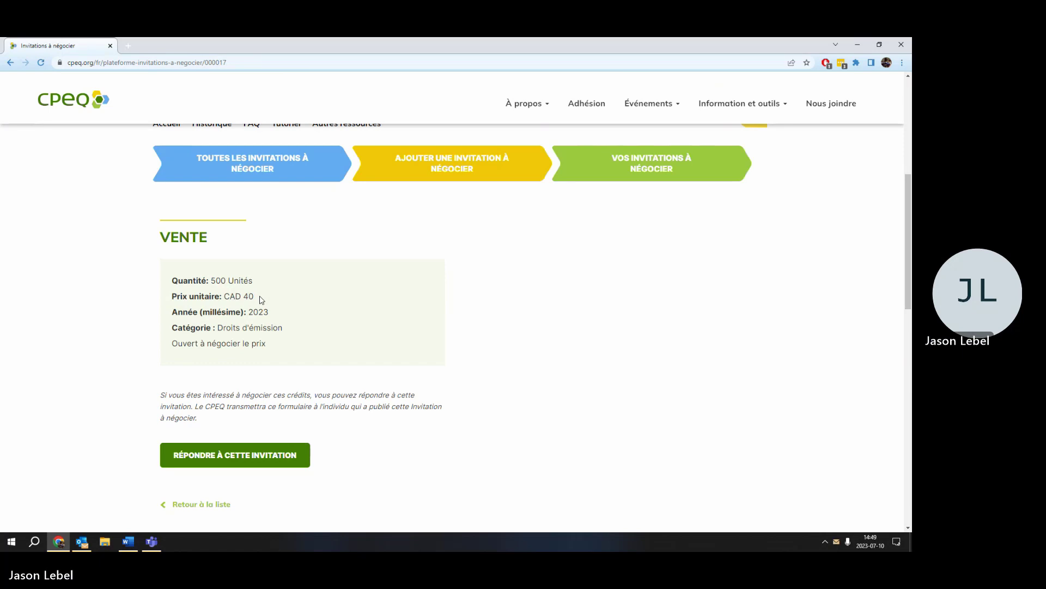
- Open the form for responding to this invitation and review its fields down to the terms of use
{"action": "left_click", "coordinate": [241, 458]}
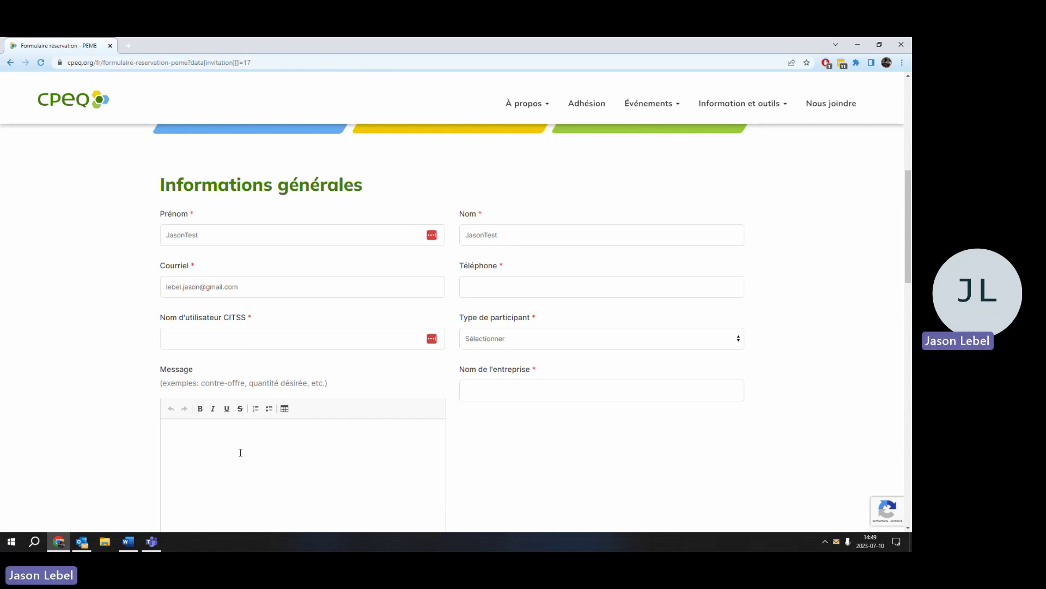
{"action": "scroll", "coordinate": [240, 452], "scroll_direction": "down", "scroll_amount": 5}
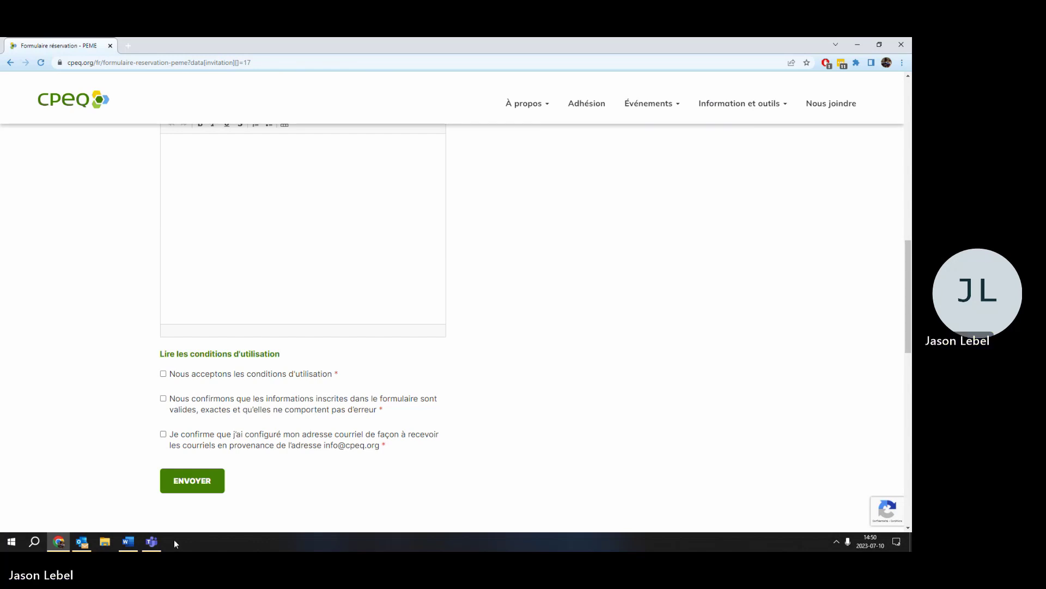
{"action": "left_click", "coordinate": [155, 543]}
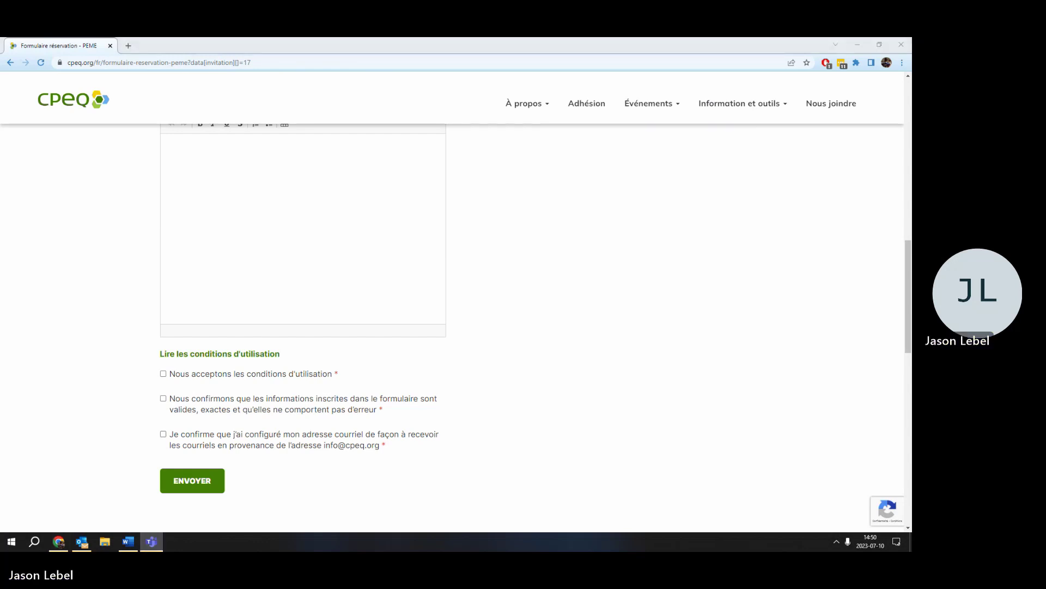